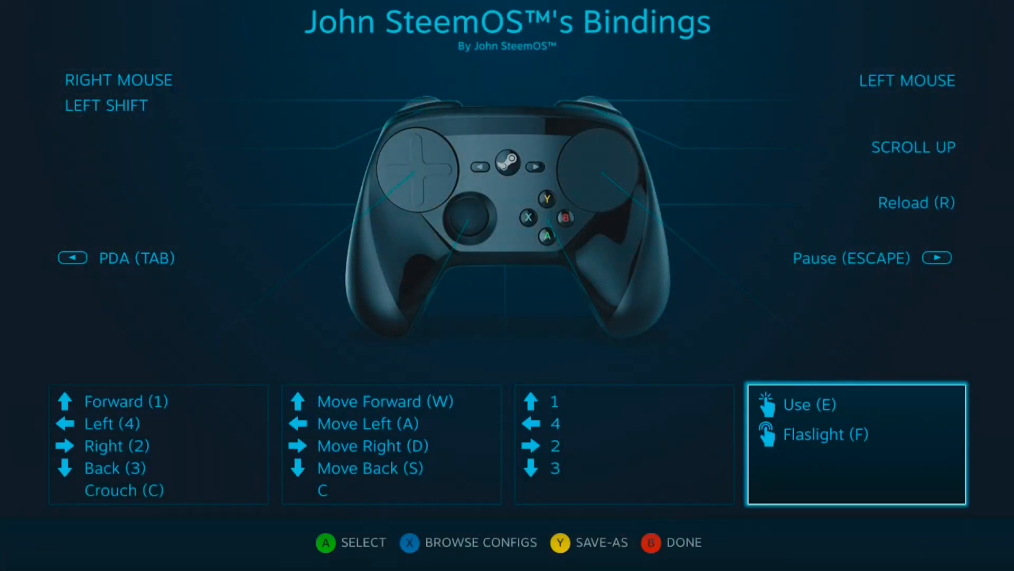
Step: Open the right trackpad's mouse settings and review Trackball Friction and Sensitivity Vertical Scale in its advanced settings
{"action": "key", "text": "Return"}
{"action": "key", "text": "Down"}
{"action": "key", "text": "Down"}
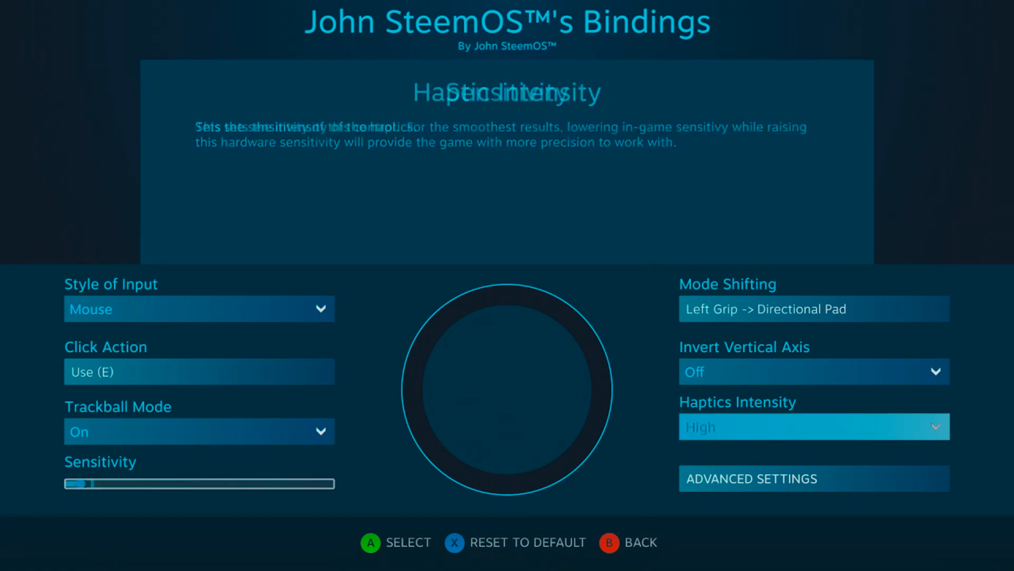
{"action": "key", "text": "Down"}
{"action": "key", "text": "Return"}
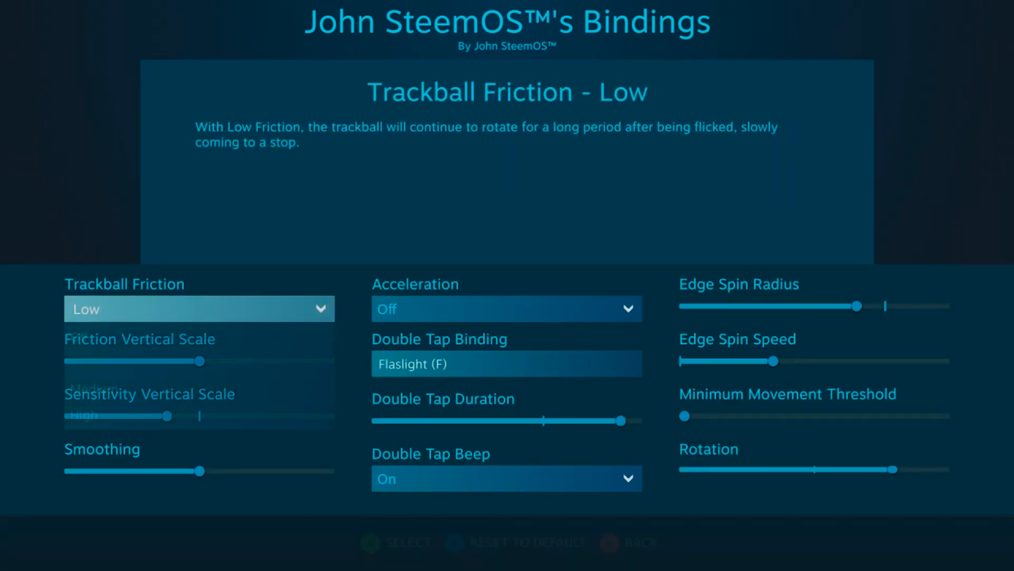
{"action": "key", "text": "Return"}
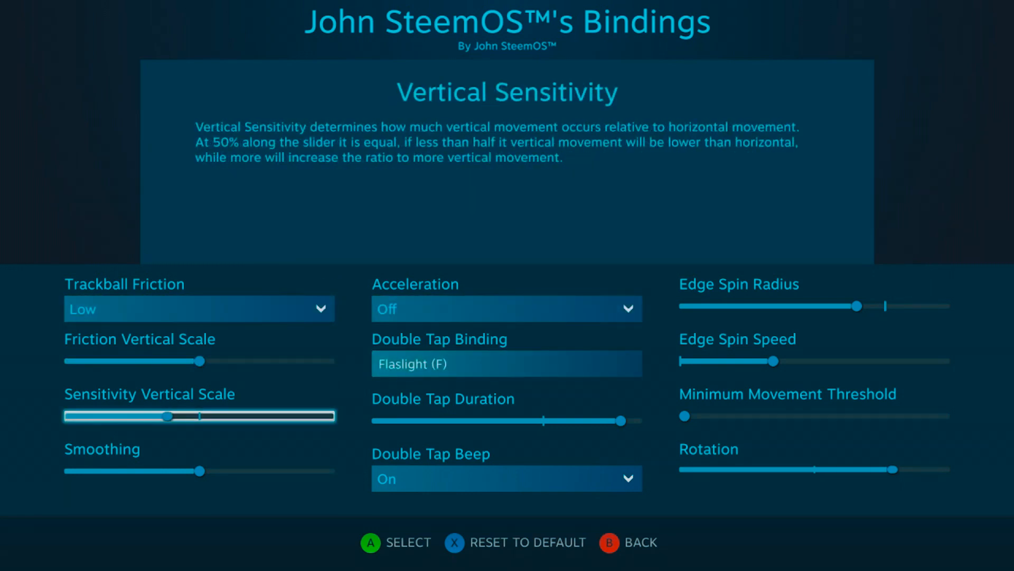
{"action": "key", "text": "Escape"}
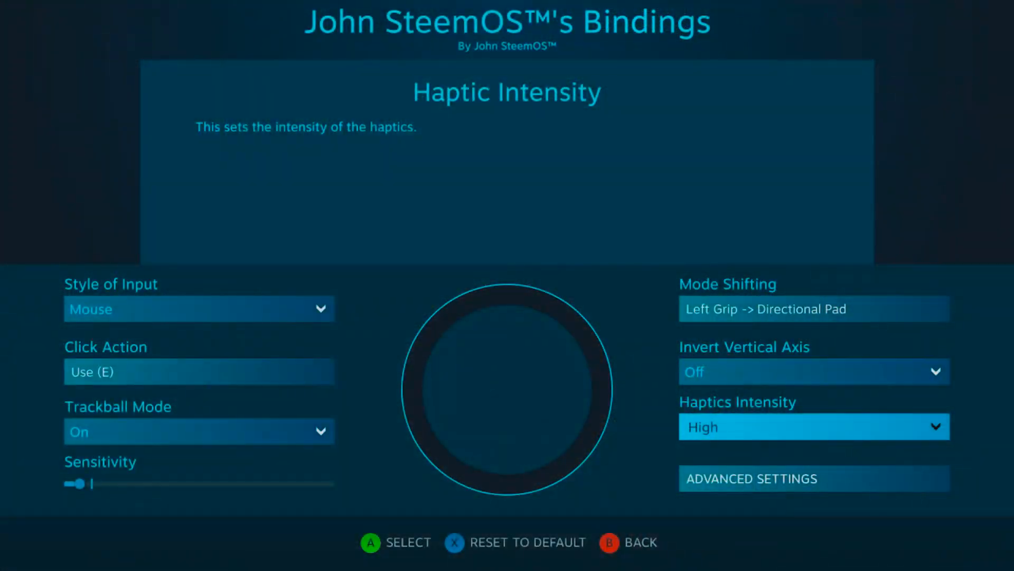
Step: Review the Haptics Intensity options for the right trackpad and close the list on High
{"action": "key", "text": "Left"}
{"action": "key", "text": "Right"}
{"action": "key", "text": "Return"}
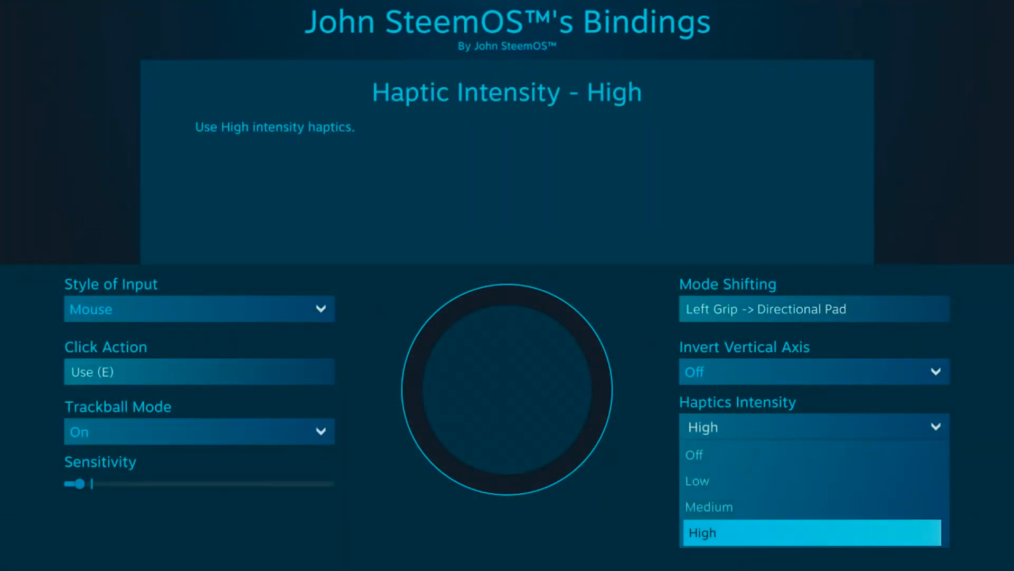
{"action": "key", "text": "Escape"}
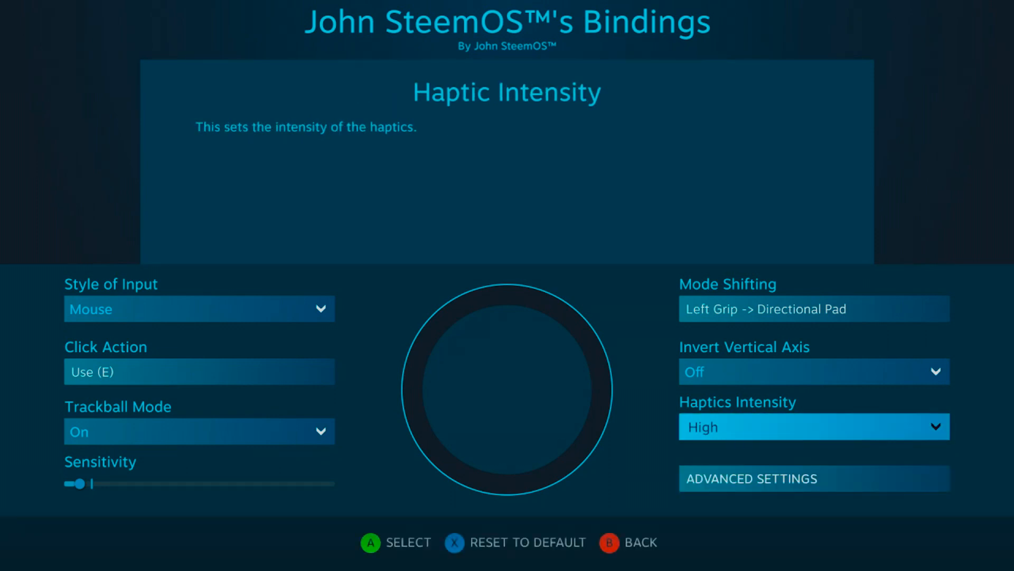
Step: Examine the right trackpad's Edge Spin Speed and Sensitivity settings, and return to the bindings overview
{"action": "key", "text": "Return"}
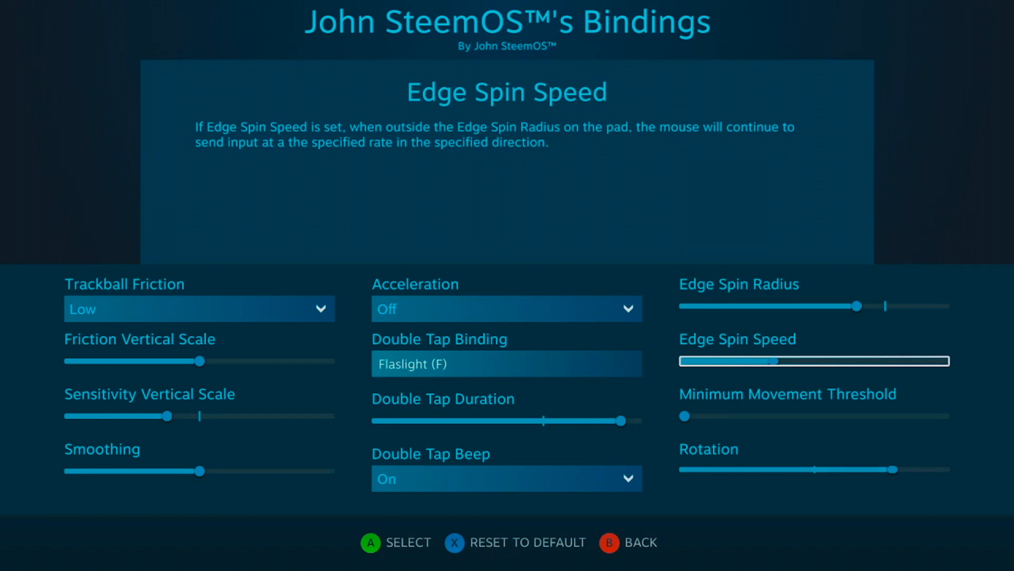
{"action": "key", "text": "Escape"}
{"action": "key", "text": "Down"}
{"action": "key", "text": "Down"}
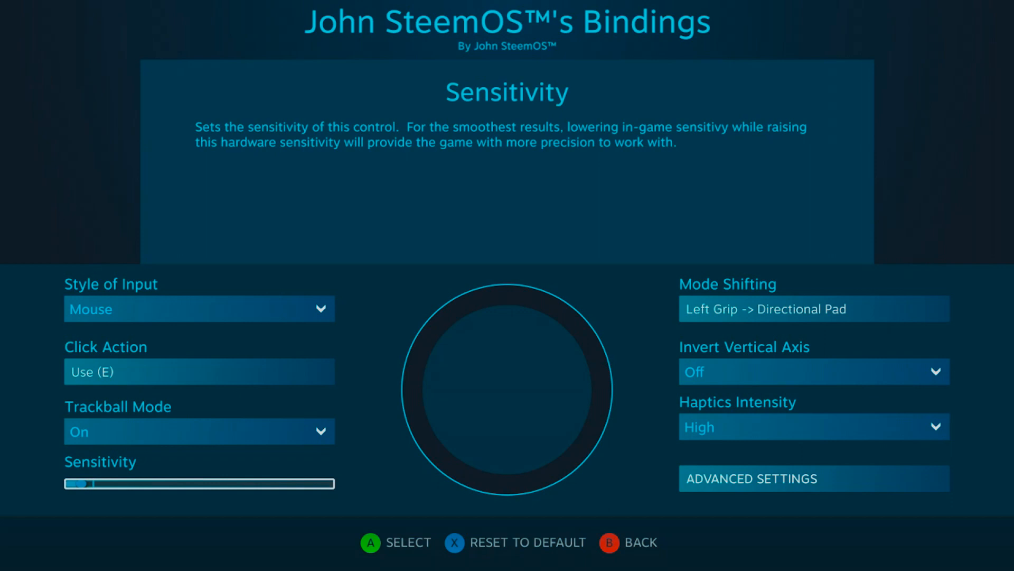
{"action": "key", "text": "Escape"}
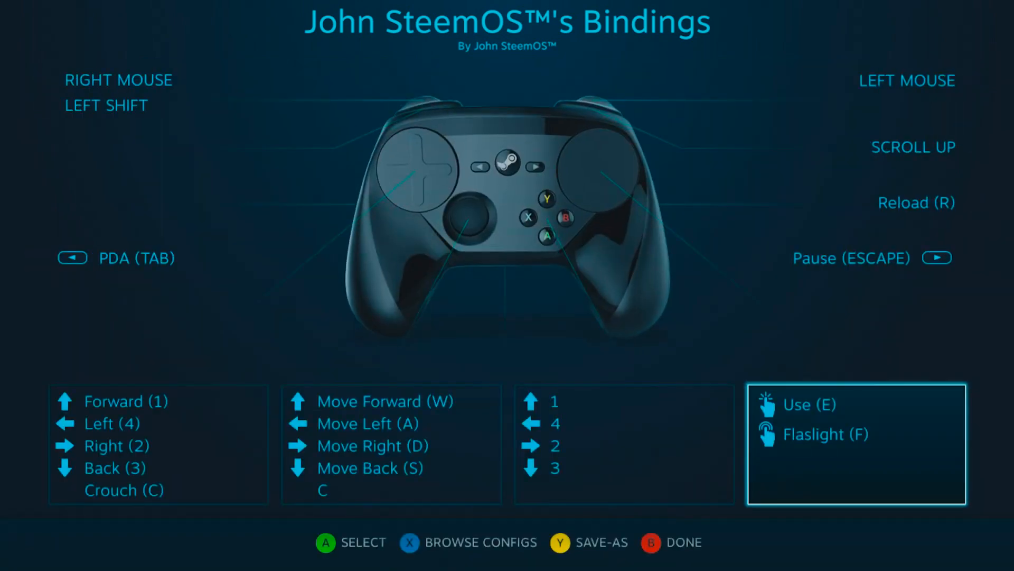
Step: Lower the Rotation value slightly in the right trackpad's advanced settings
{"action": "key", "text": "Return"}
{"action": "key", "text": "Down"}
{"action": "key", "text": "Down"}
{"action": "key", "text": "Down"}
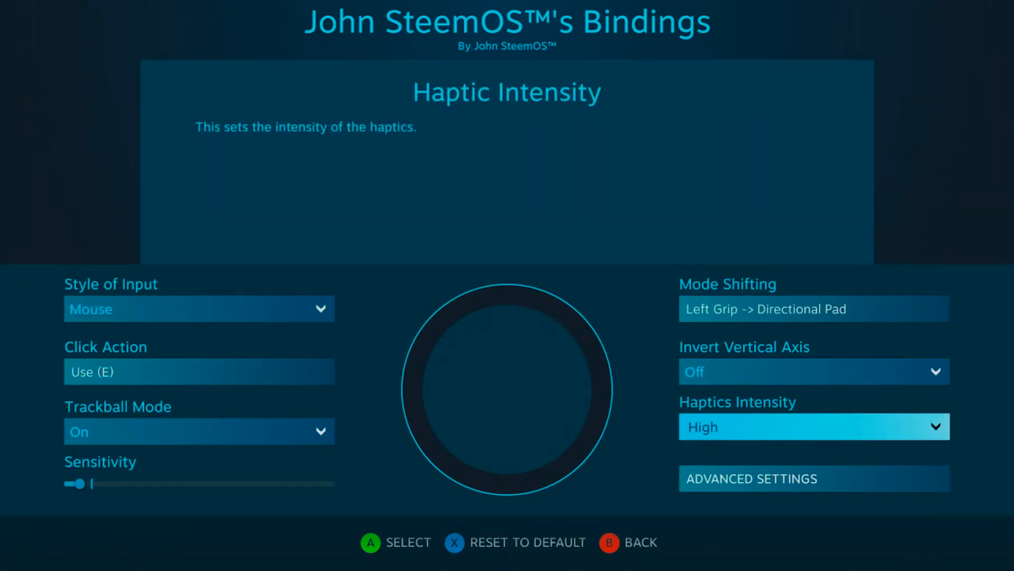
{"action": "key", "text": "Return"}
{"action": "key", "text": "Right"}
{"action": "key", "text": "Right"}
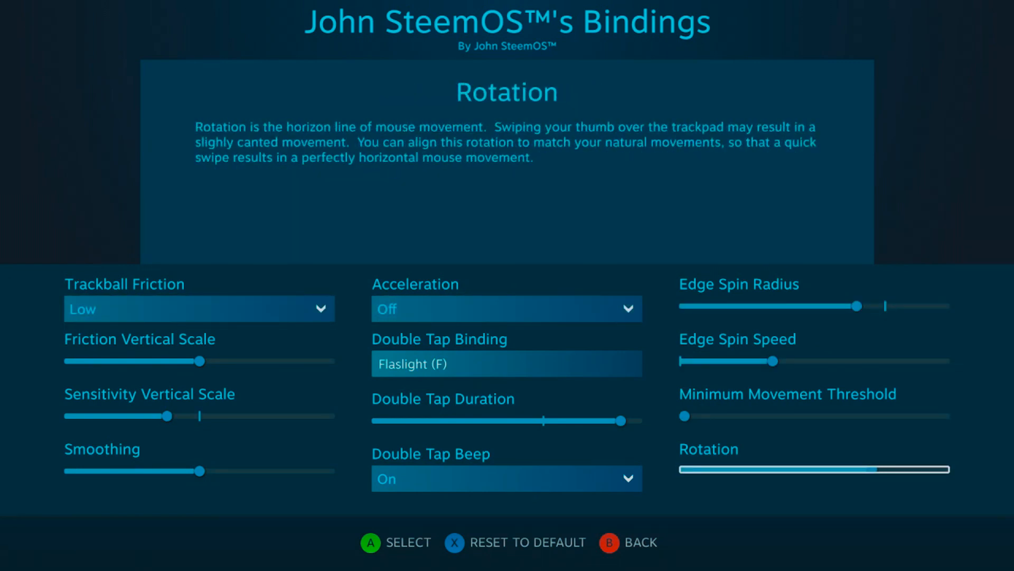
Step: Return to the right trackpad's main settings and reopen its advanced settings
{"action": "key", "text": "Escape"}
{"action": "key", "text": "Down"}
{"action": "key", "text": "Down"}
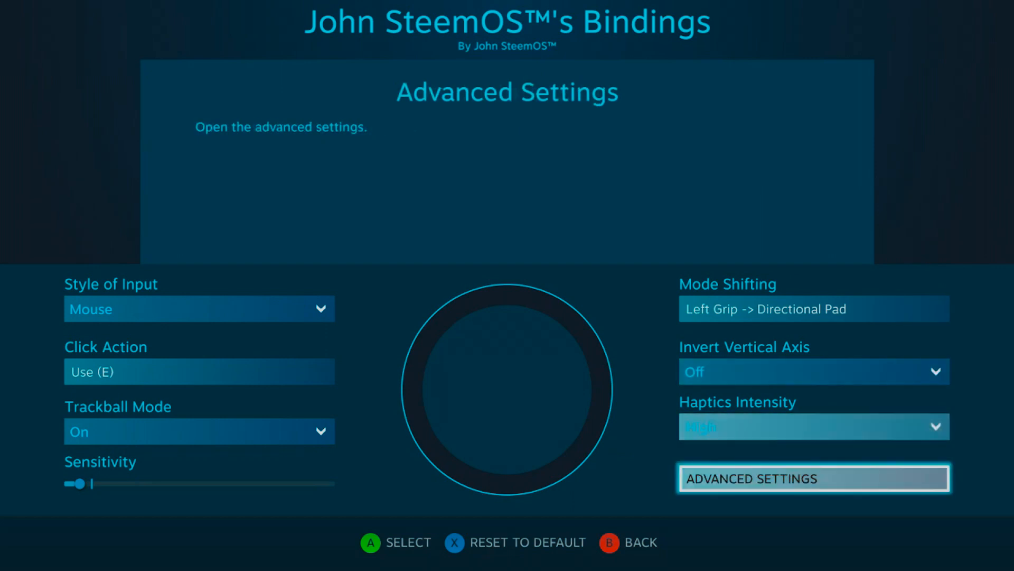
{"action": "key", "text": "Return"}
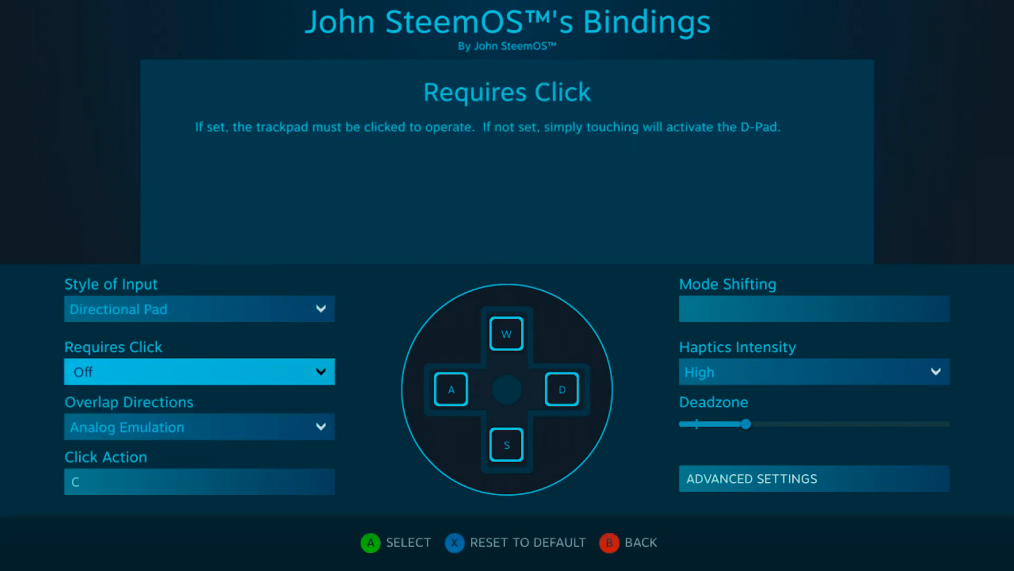
Step: Set Overlap Directions to On for the directional pad input bound to W, A, S and D
{"action": "key", "text": "Down"}
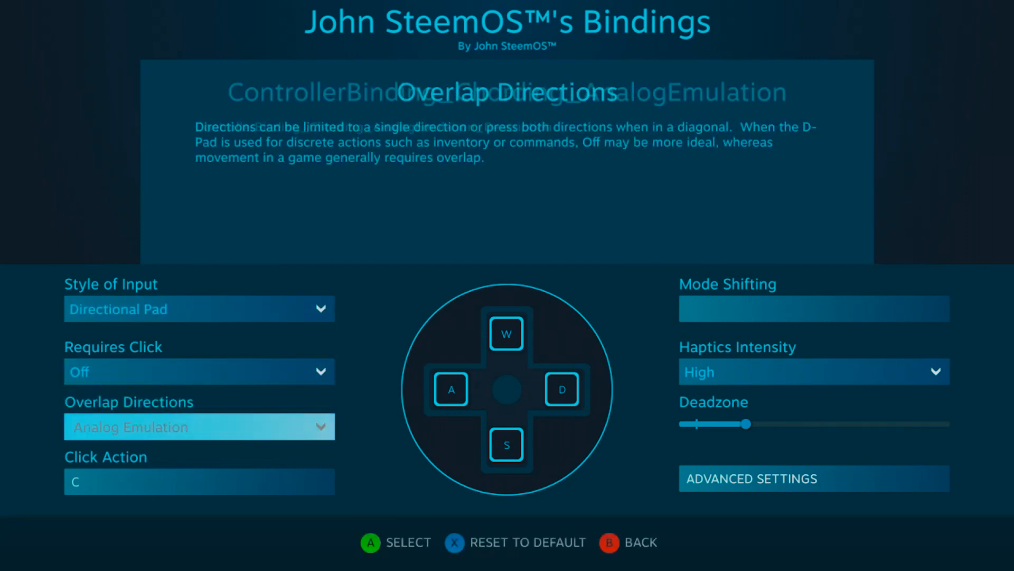
{"action": "key", "text": "Return"}
{"action": "key", "text": "Up"}
{"action": "key", "text": "Up"}
{"action": "key", "text": "Return"}
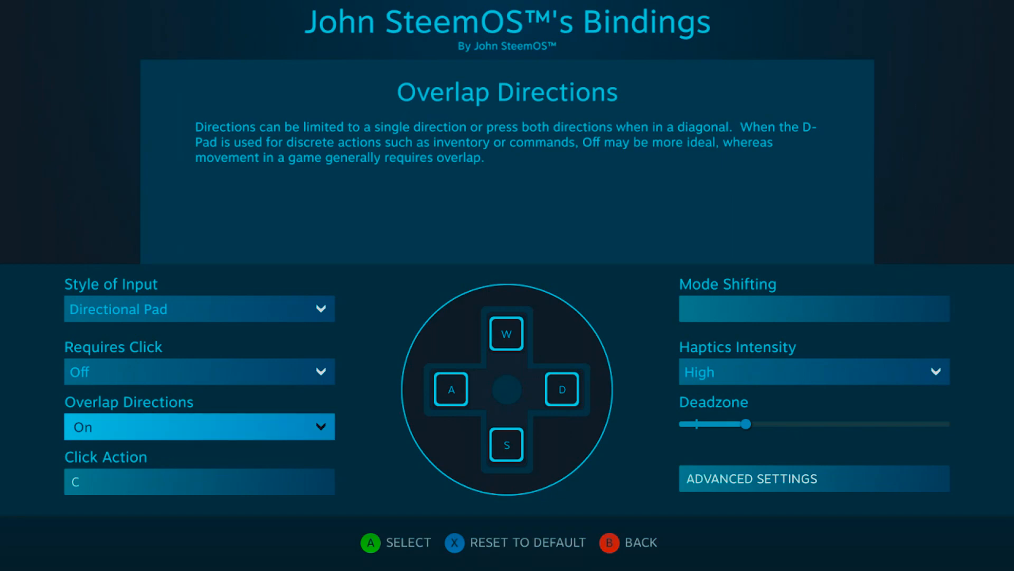
Step: Check the directional pad's Deadzone setting and leave its configuration
{"action": "key", "text": "Right"}
{"action": "key", "text": "Down"}
{"action": "key", "text": "Down"}
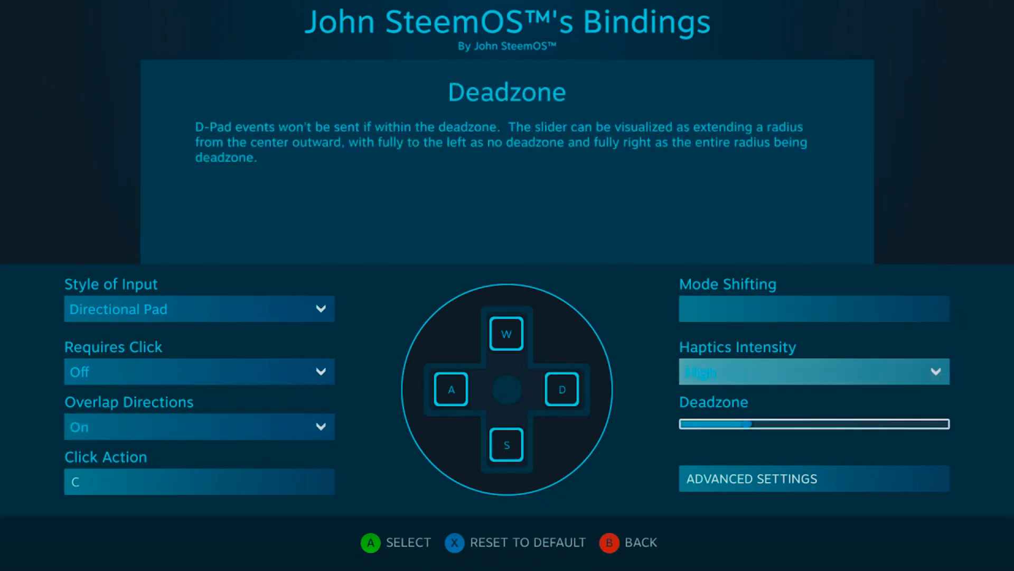
{"action": "key", "text": "Escape"}
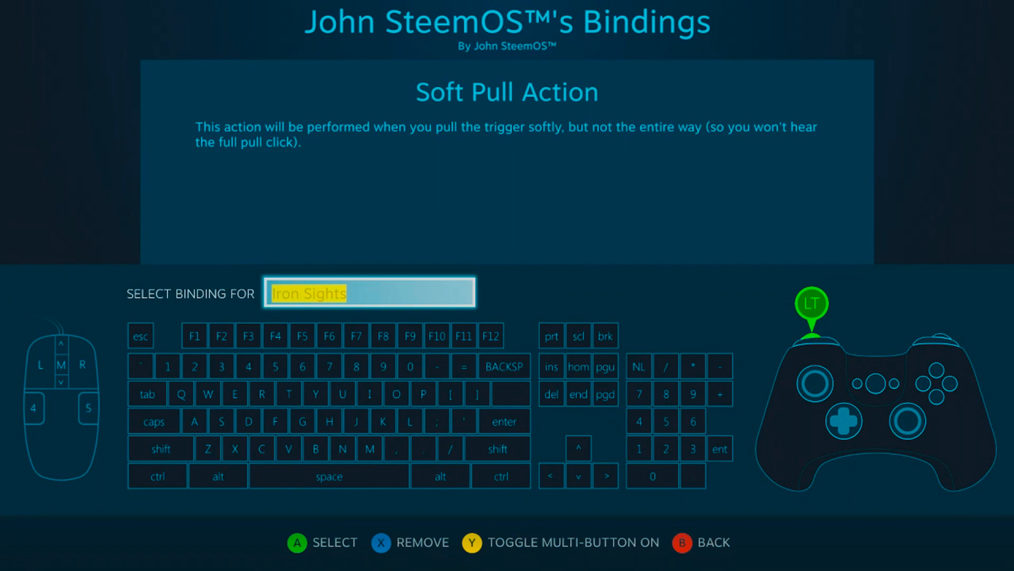
Step: Leave the Iron Sights binding picker and examine the trigger's full pull, soft pull, trigger style and range settings
{"action": "key", "text": "Escape"}
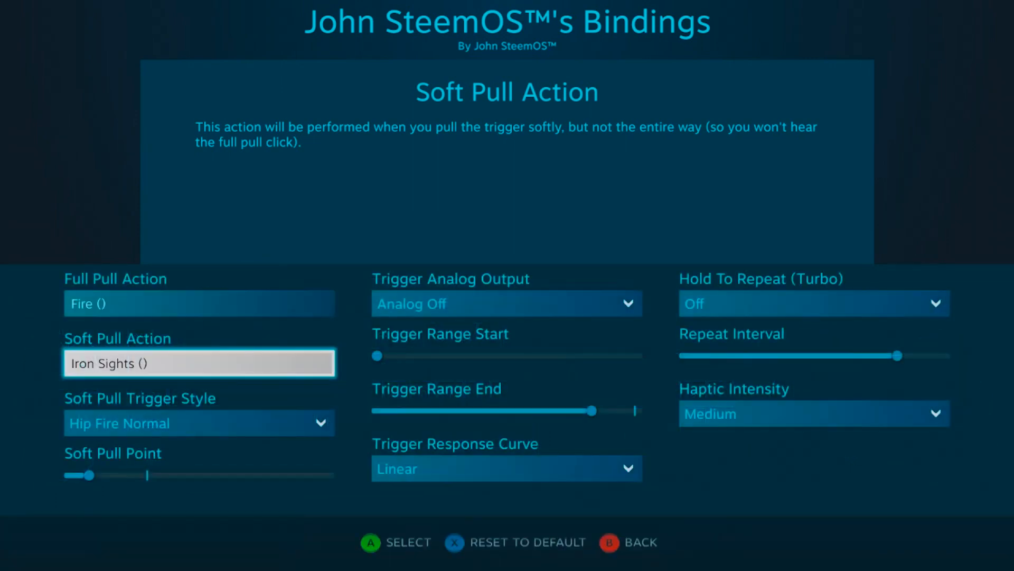
{"action": "key", "text": "Down"}
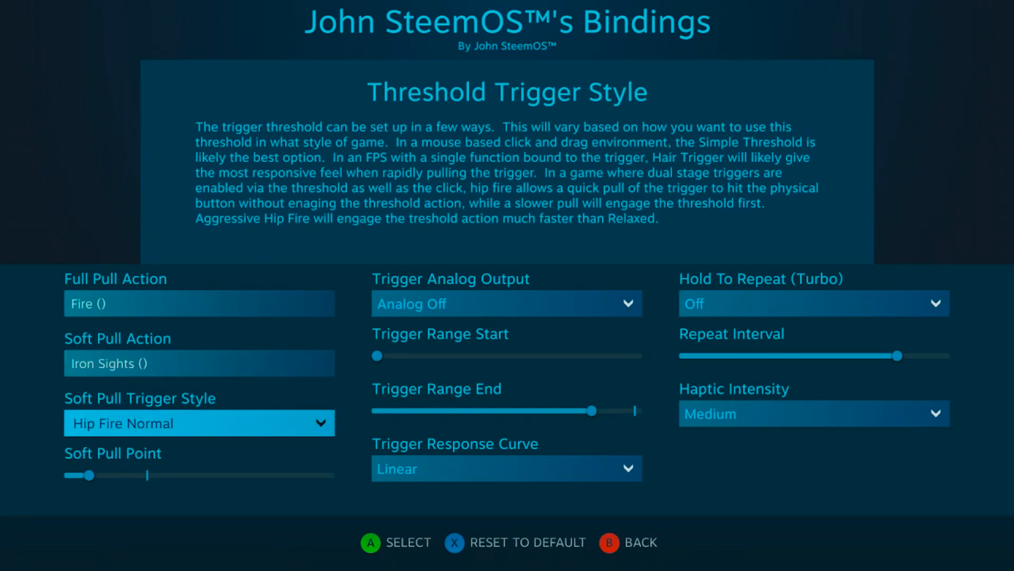
{"action": "key", "text": "Down"}
{"action": "key", "text": "Right"}
{"action": "key", "text": "Up"}
{"action": "key", "text": "Up"}
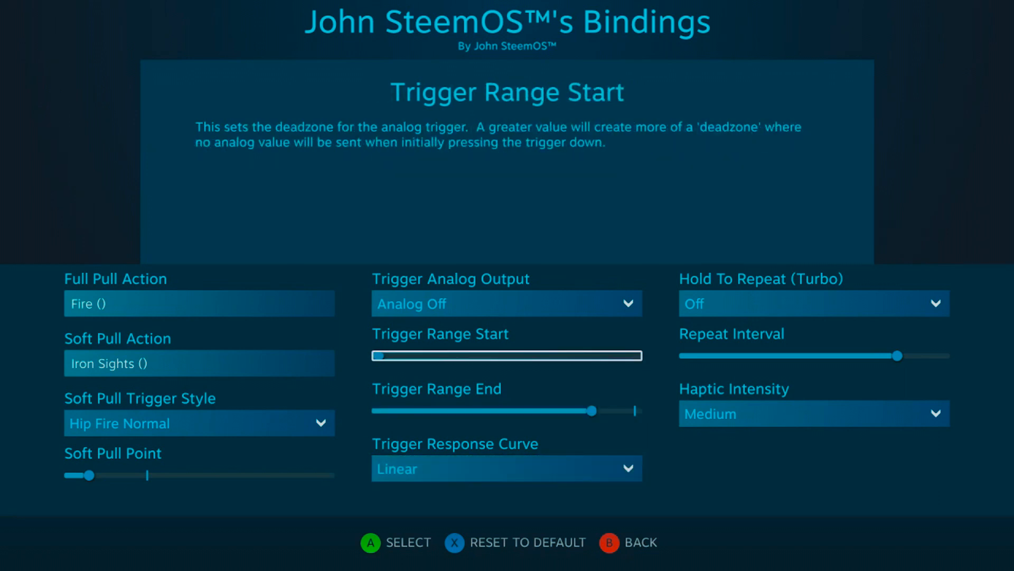
{"action": "key", "text": "Down"}
{"action": "key", "text": "Left"}
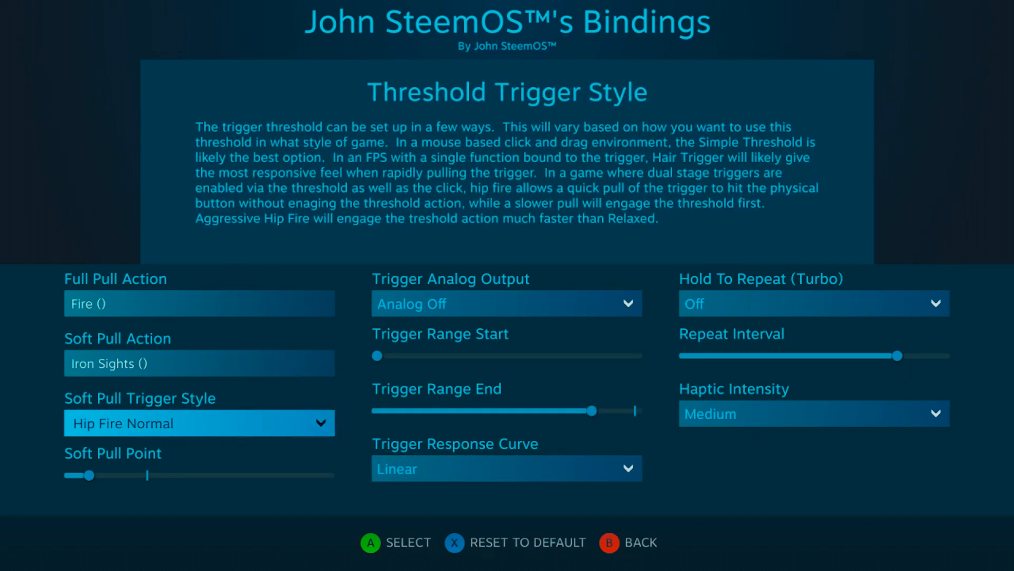
{"action": "key", "text": "Up"}
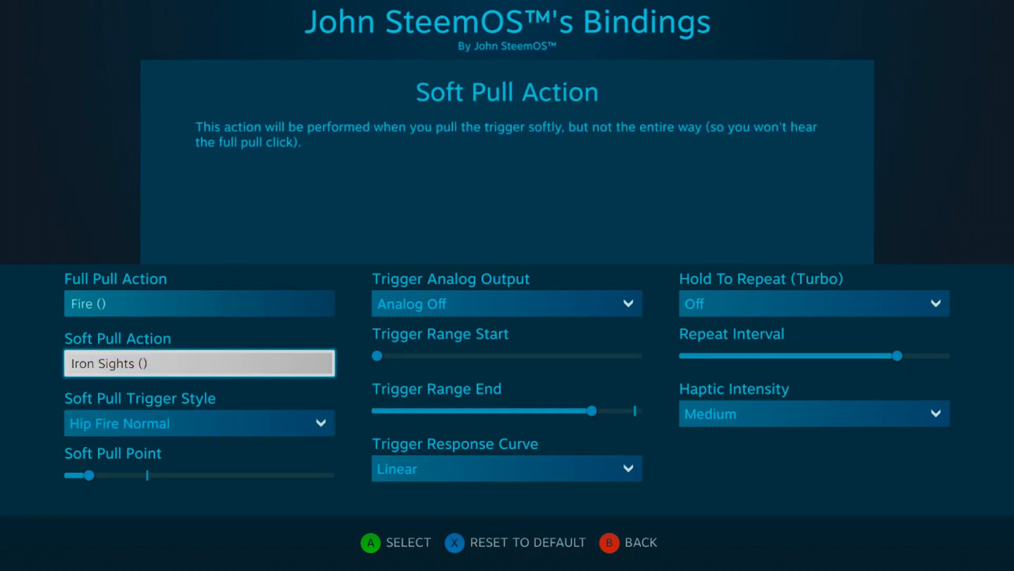
{"action": "key", "text": "Up"}
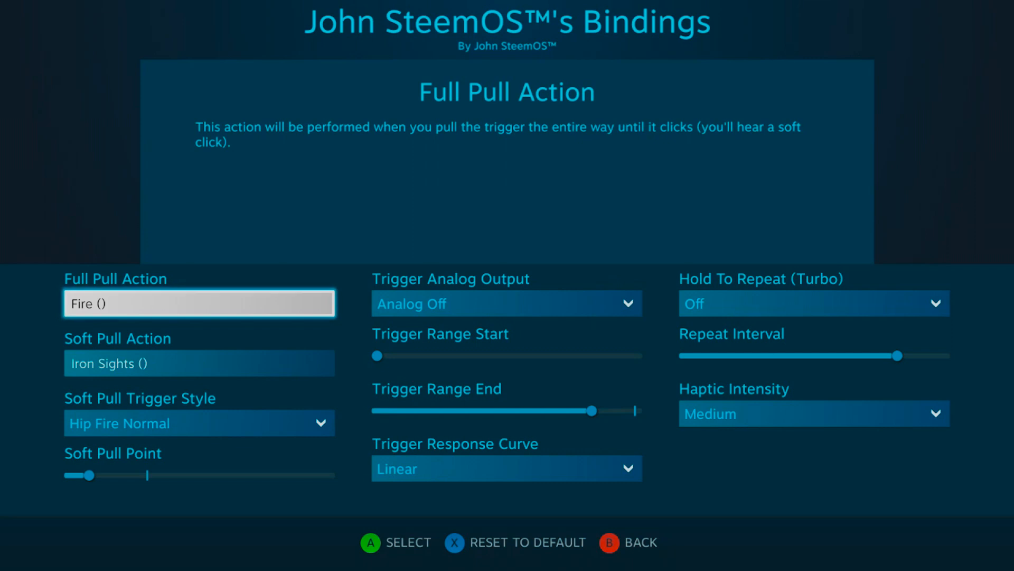
{"action": "key", "text": "Down"}
{"action": "key", "text": "Down"}
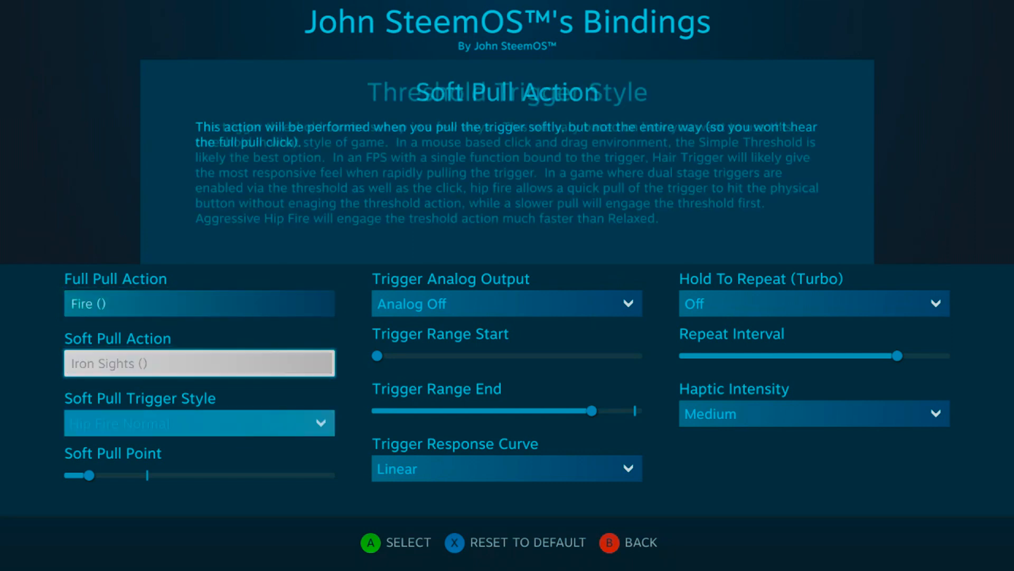